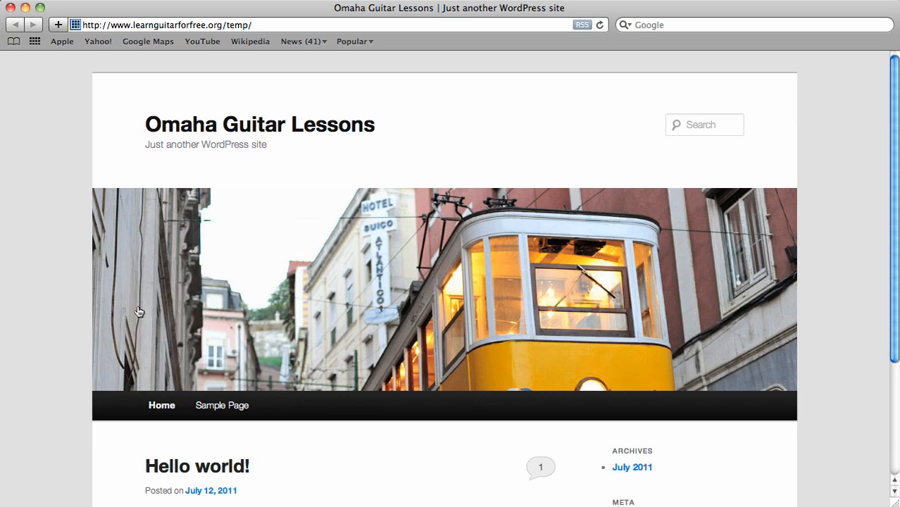
Look over the Omaha Guitar Lessons front page from header to footer, and close its window
scroll(19, 284, "down", 5)
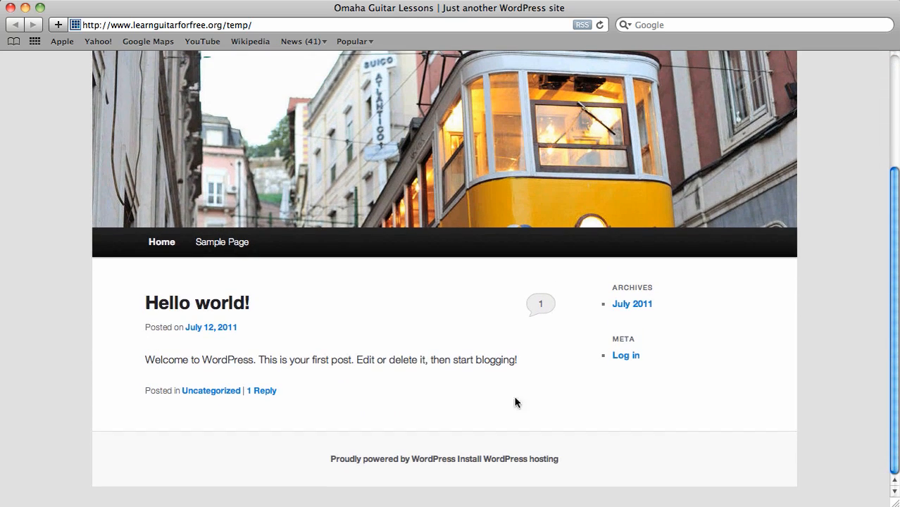
scroll(386, 415, "up", 5)
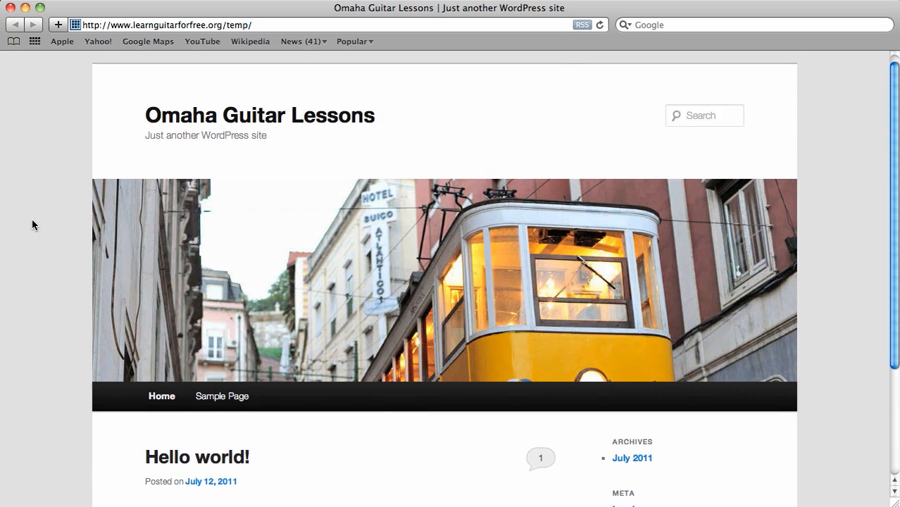
scroll(31, 224, "up", 1)
scroll(31, 223, "down", 2)
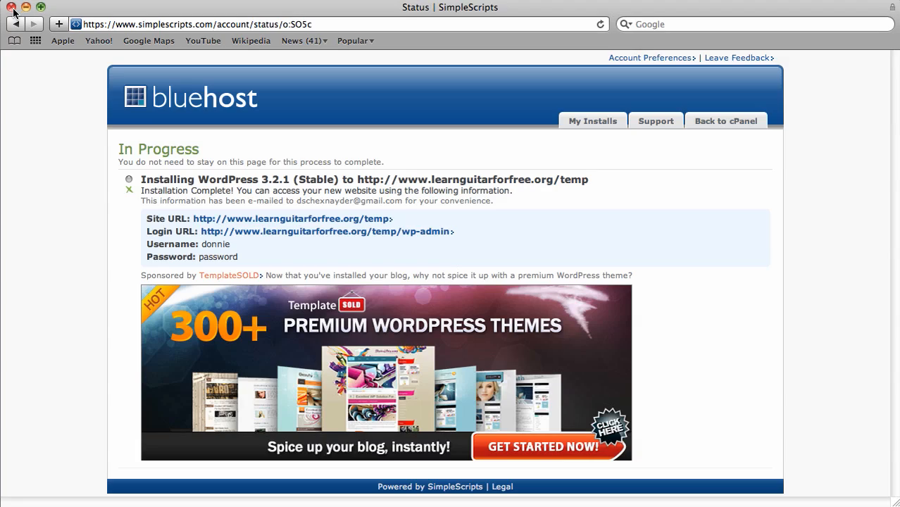
left_click(10, 7)
Open the new site's wp-admin login page and log in with the account username and password
left_click(285, 232)
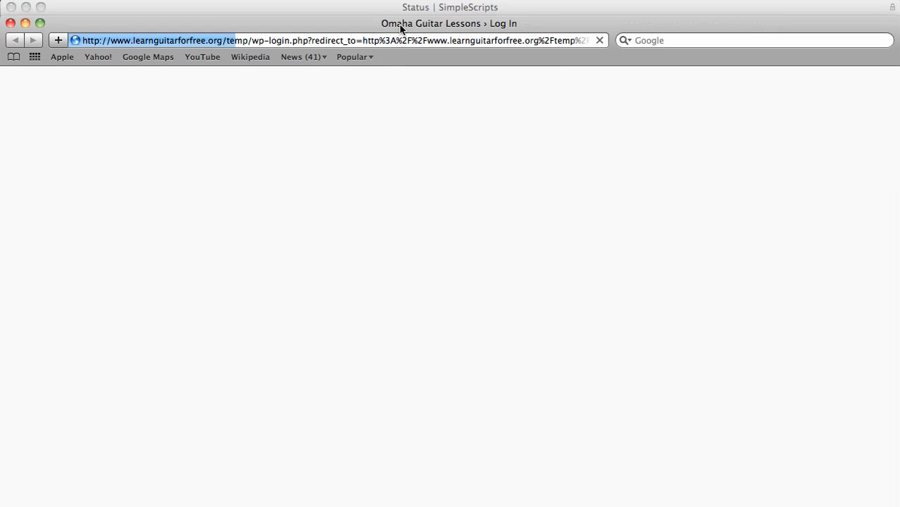
left_click_drag(400, 28, 398, 12)
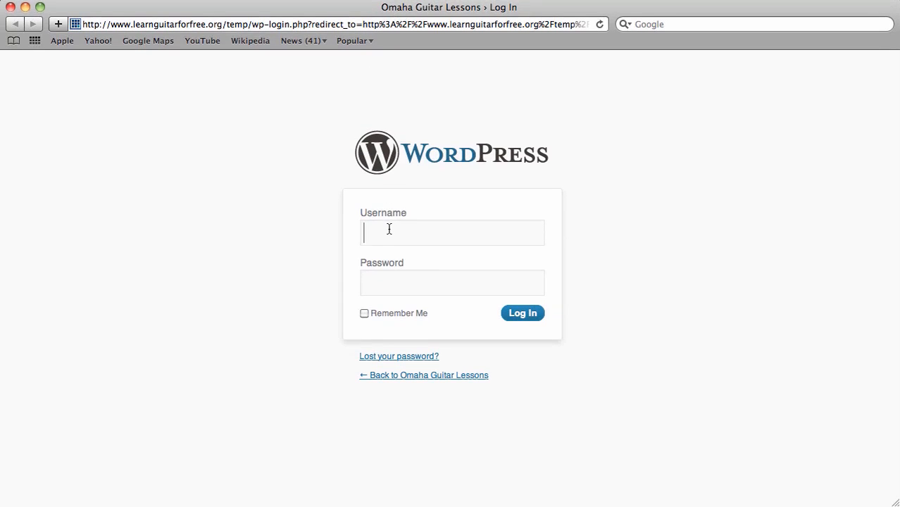
type("donnie")
key("Tab")
type("••••••••")
left_click(532, 319)
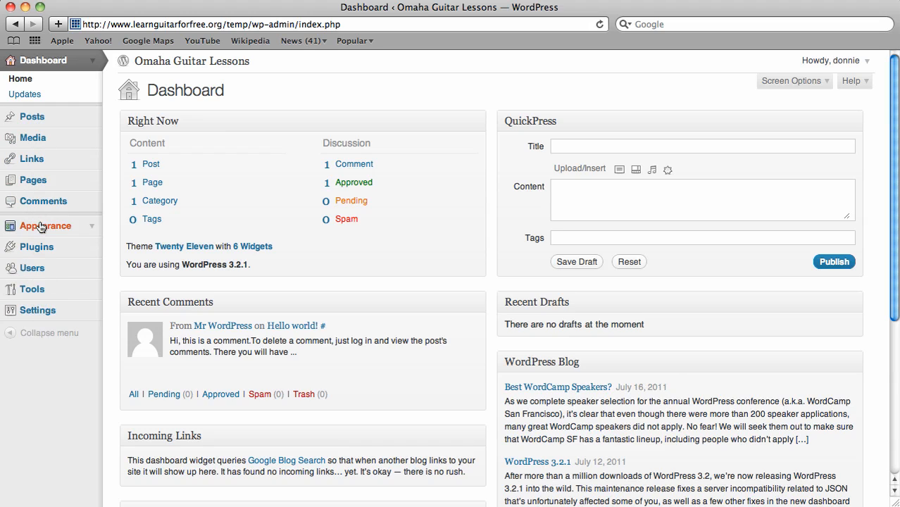
View the site's general settings and review the current and available themes
left_click(41, 311)
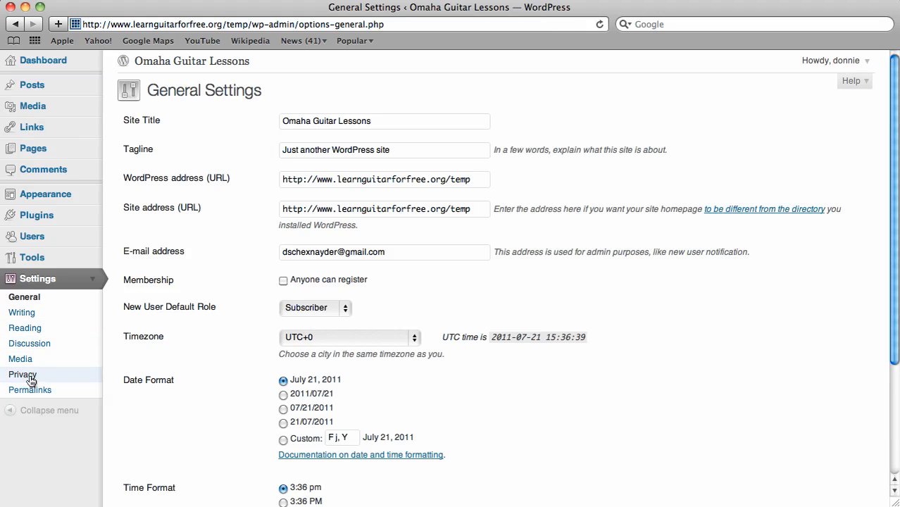
left_click(40, 197)
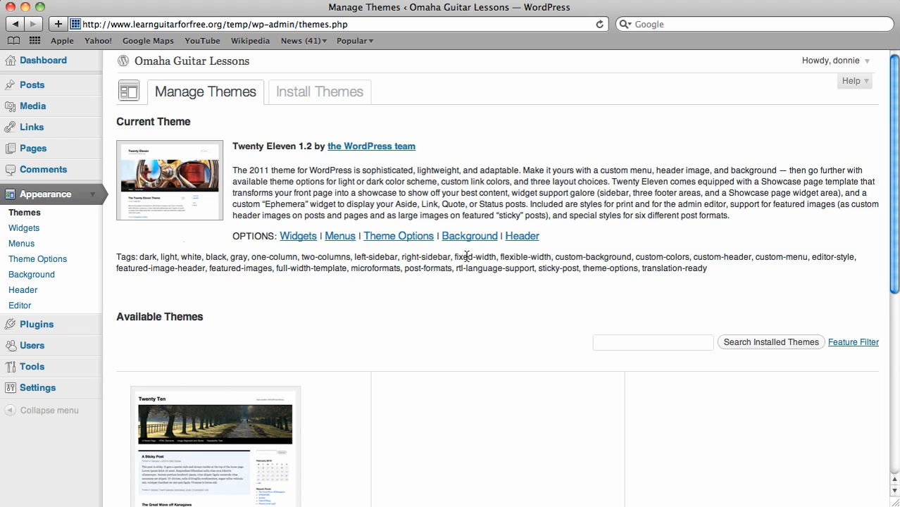
scroll(605, 138, "down", 3)
scroll(605, 139, "down", 3)
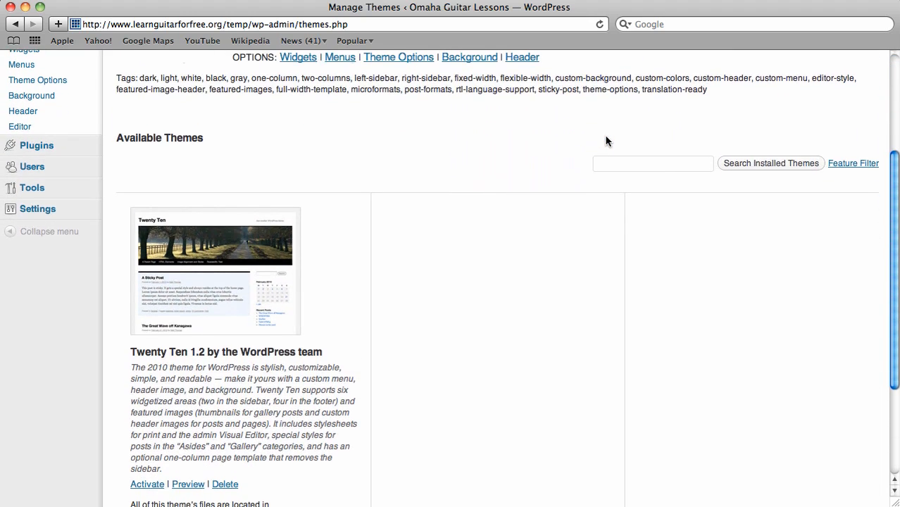
scroll(606, 141, "up", 5)
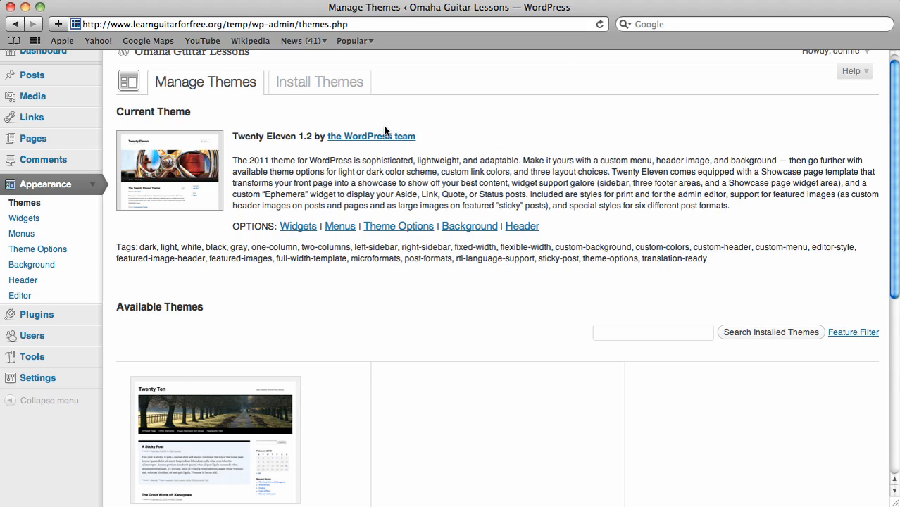
View the list of pages and open a blank new page in the editor
left_click(40, 144)
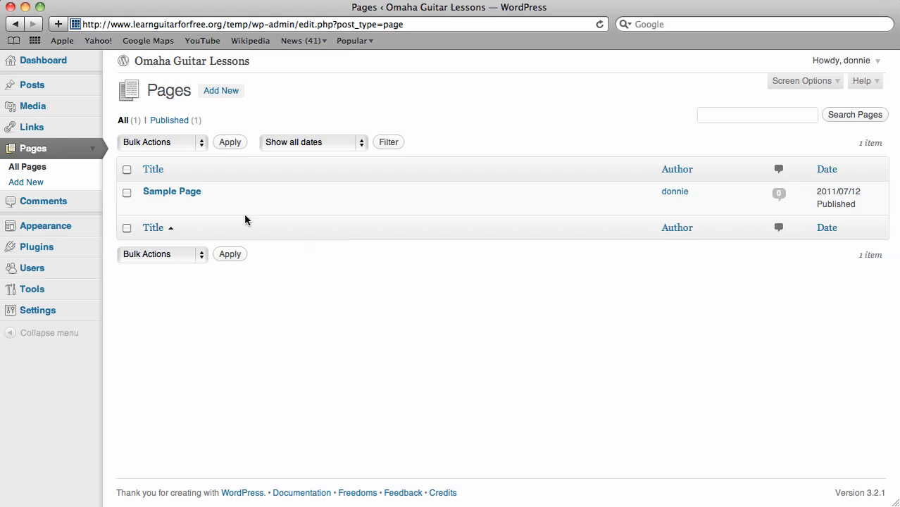
left_click(229, 94)
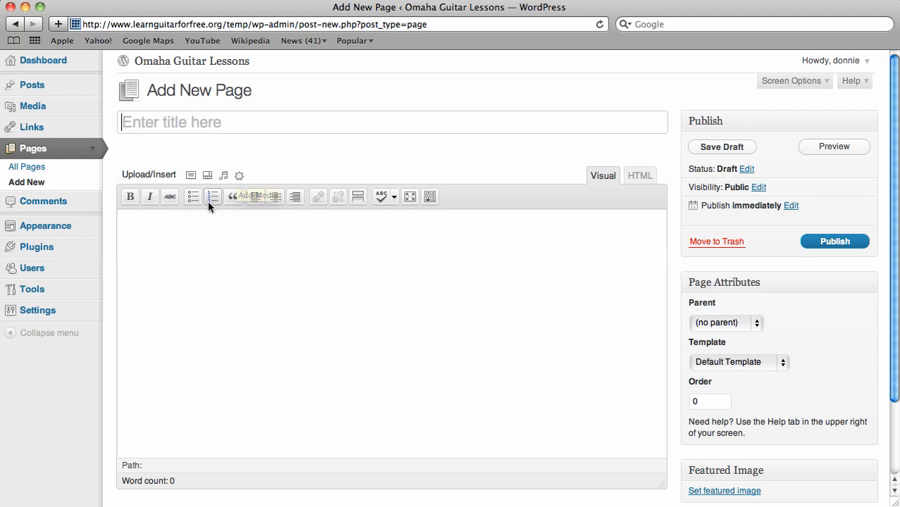
left_click(345, 297)
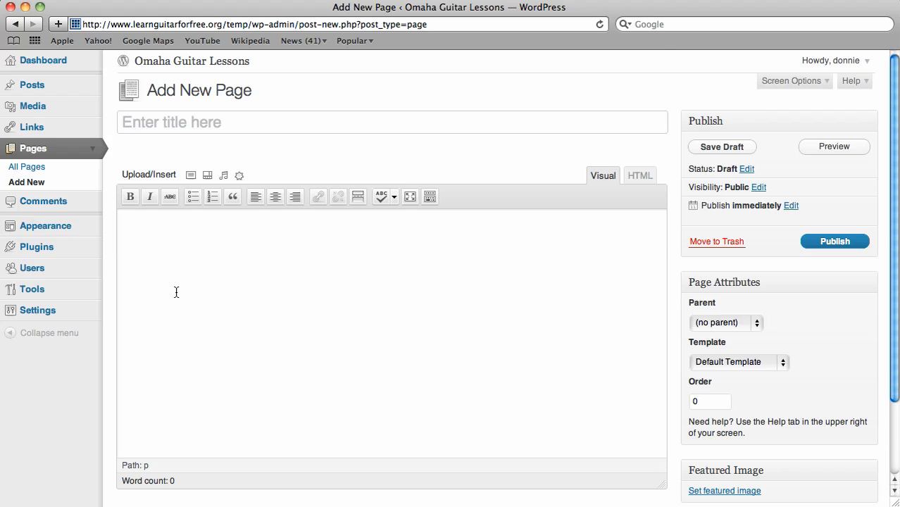
Open the "Hello world!" post from the posts list for editing and look over its editor and publishing options
left_click(33, 88)
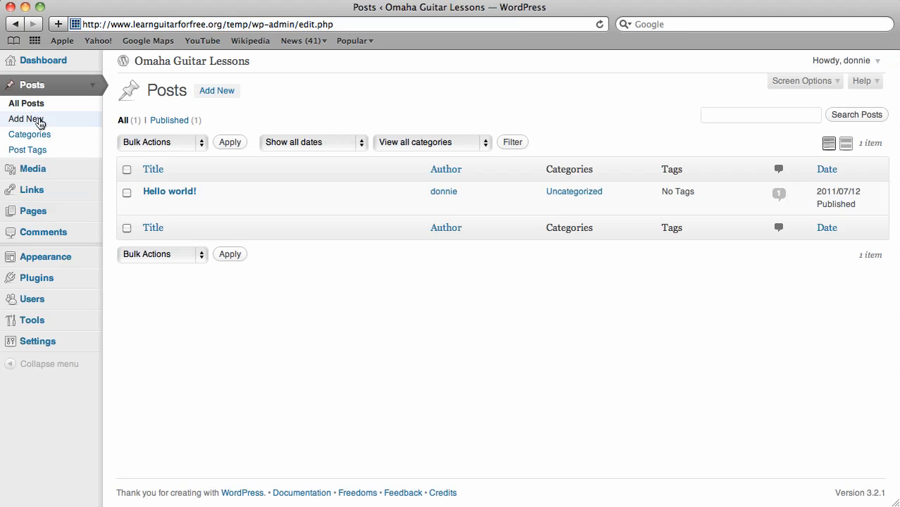
mouse_move(344, 204)
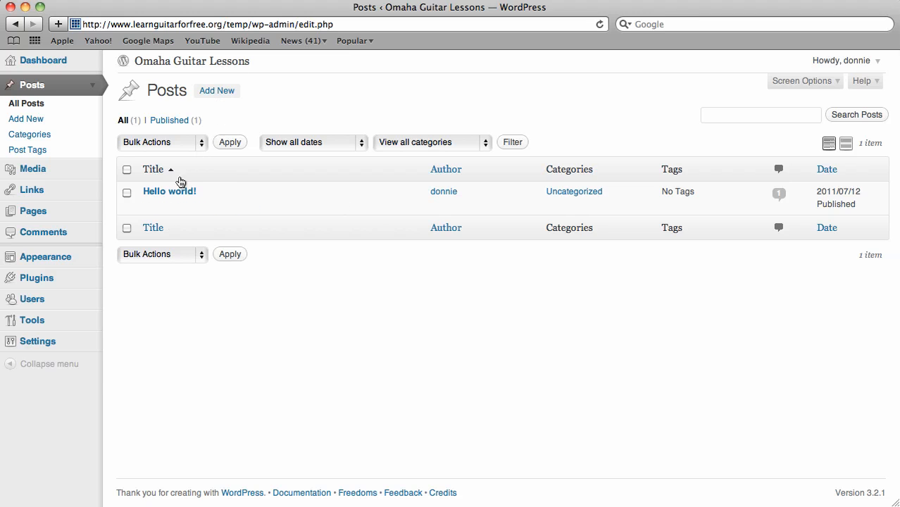
left_click(150, 208)
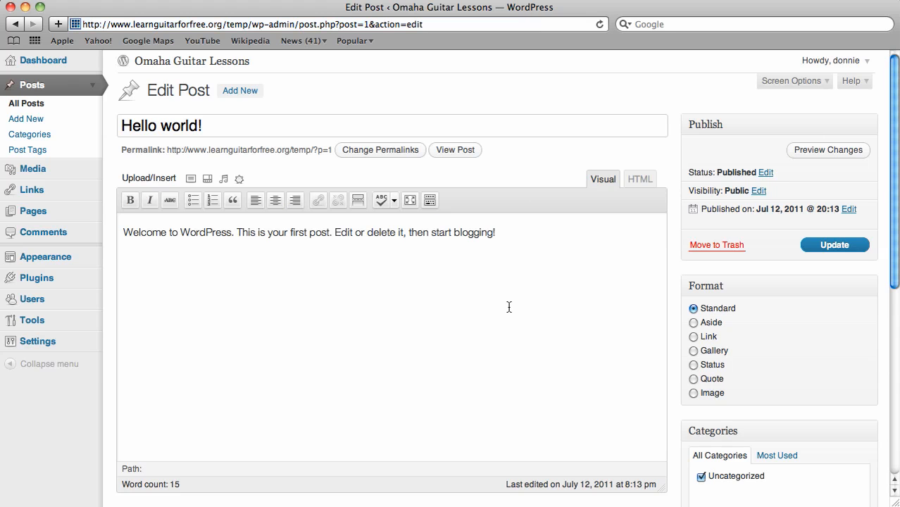
scroll(510, 307, "down", 3)
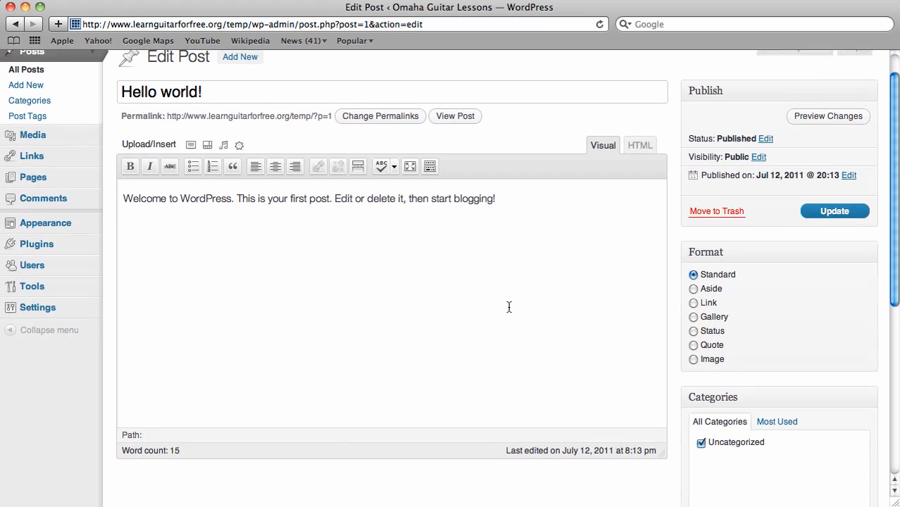
scroll(509, 307, "up", 3)
scroll(510, 307, "down", 2)
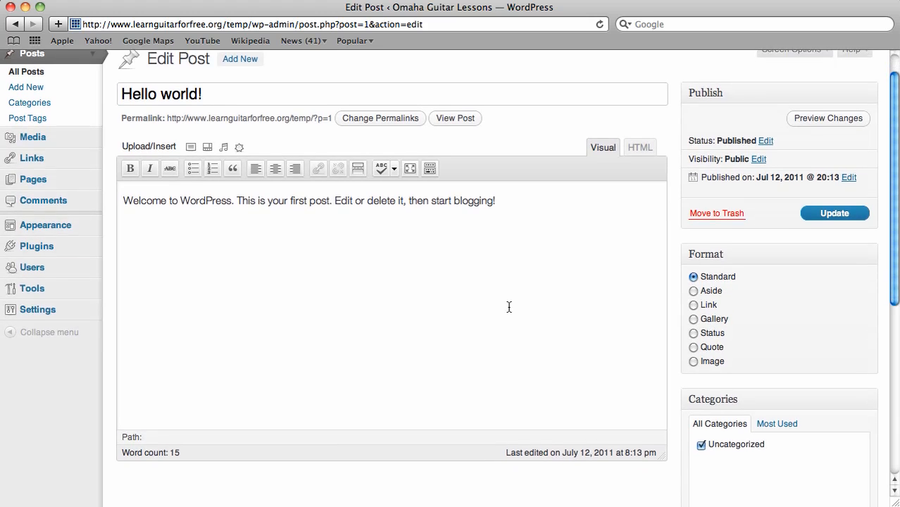
scroll(510, 307, "up", 2)
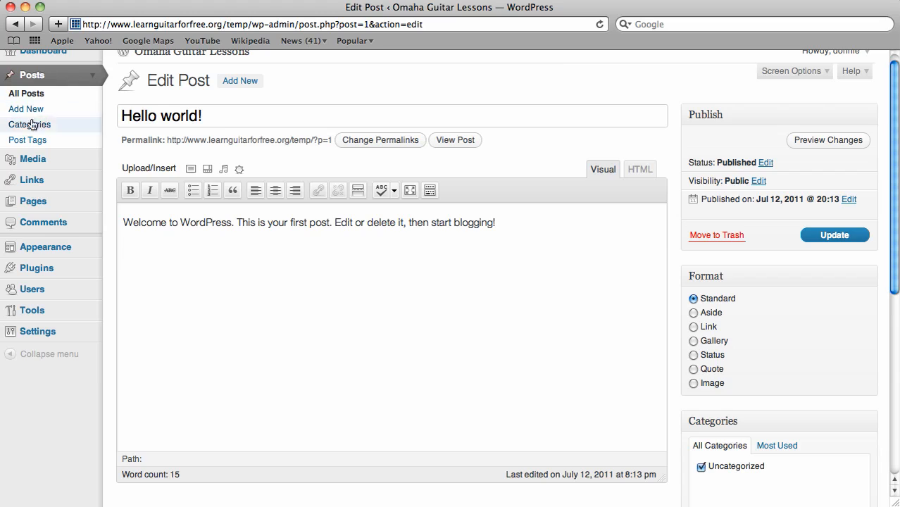
Open the theme's widget management and add the RSS widget to the Main Sidebar, closing its settings unchanged
left_click(56, 249)
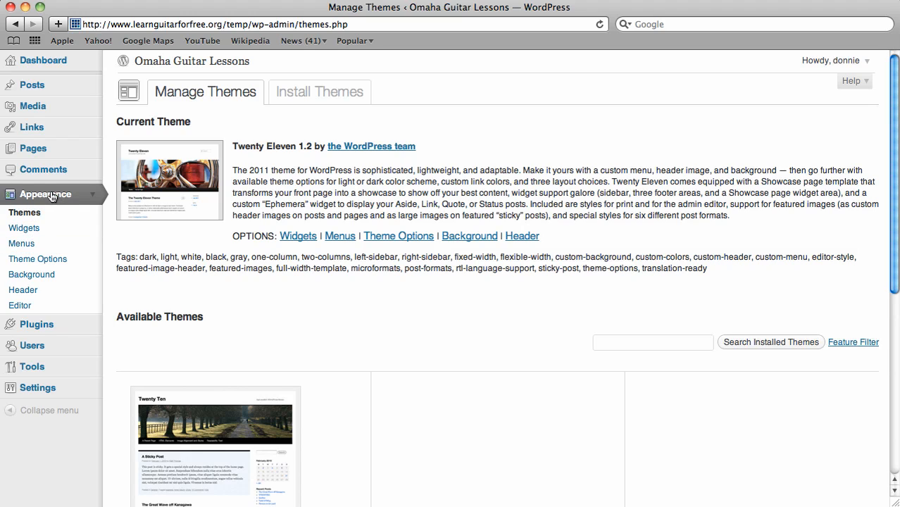
left_click(33, 230)
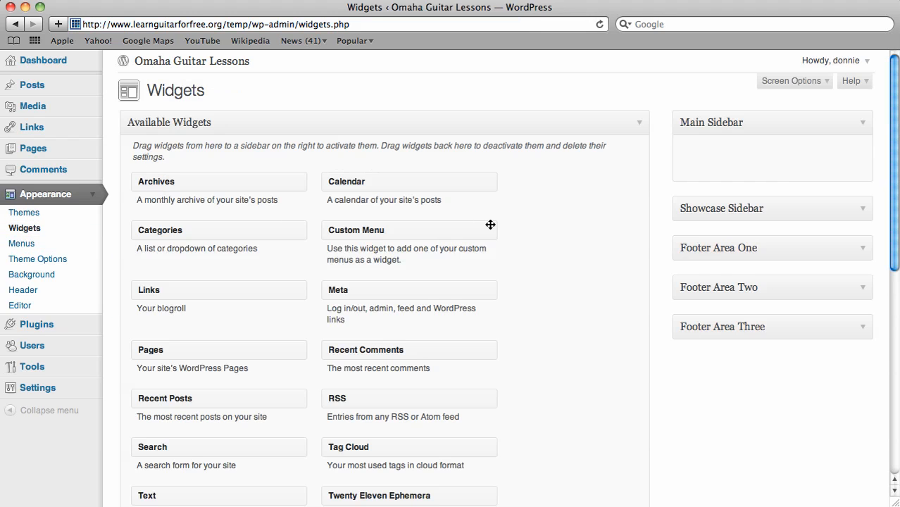
scroll(490, 225, "down", 3)
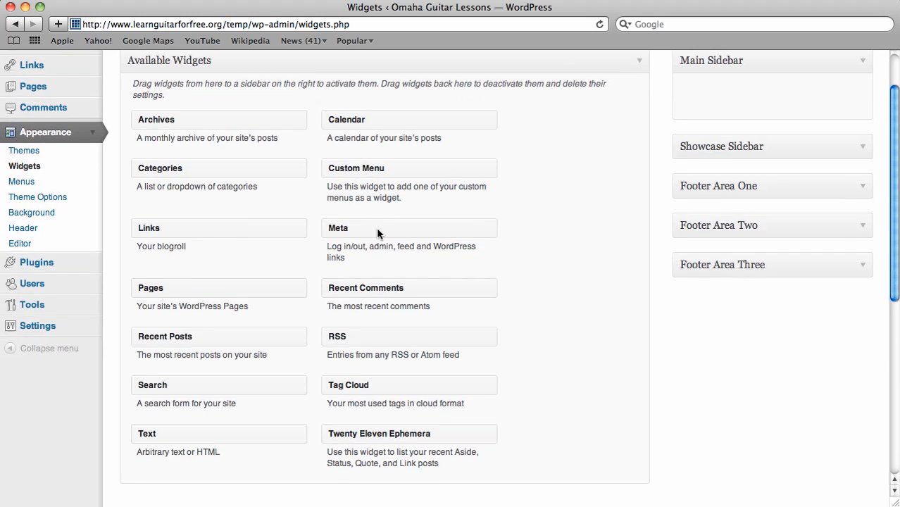
scroll(434, 266, "down", 1)
scroll(434, 266, "down", 1)
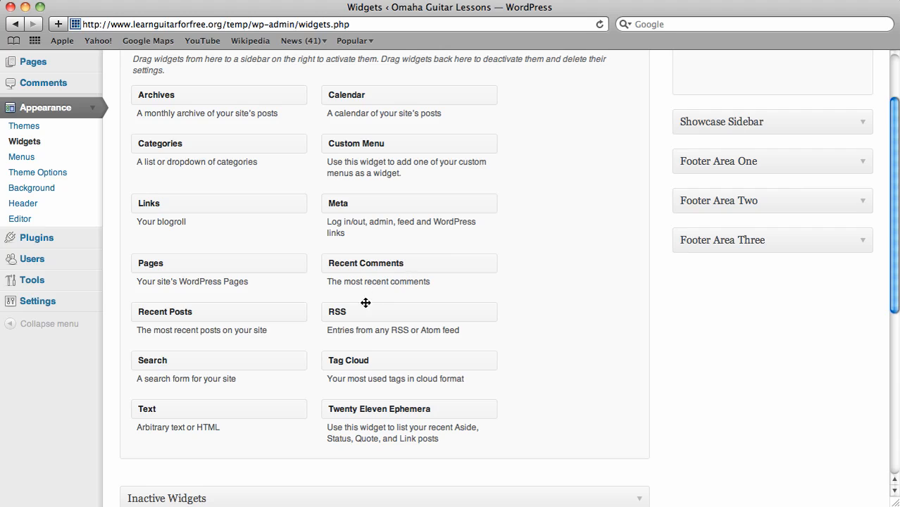
left_click_drag(350, 310, 751, 60)
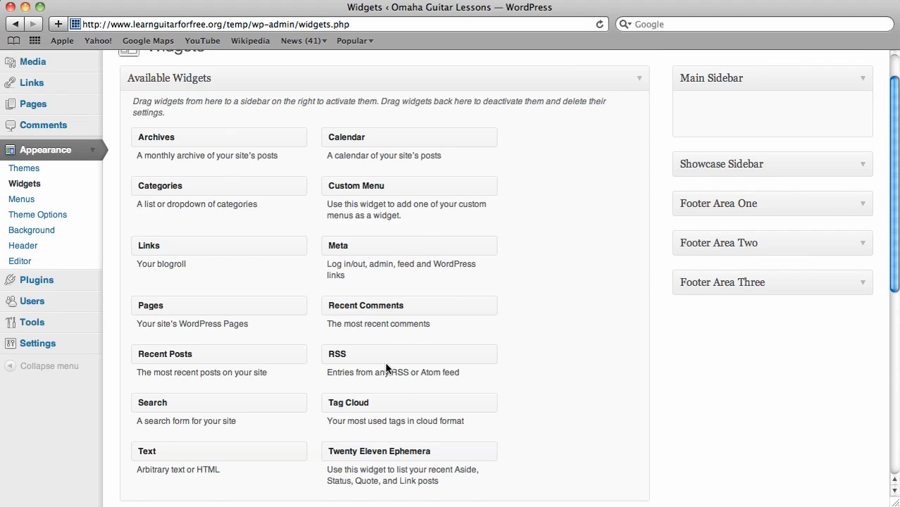
left_click_drag(432, 352, 741, 117)
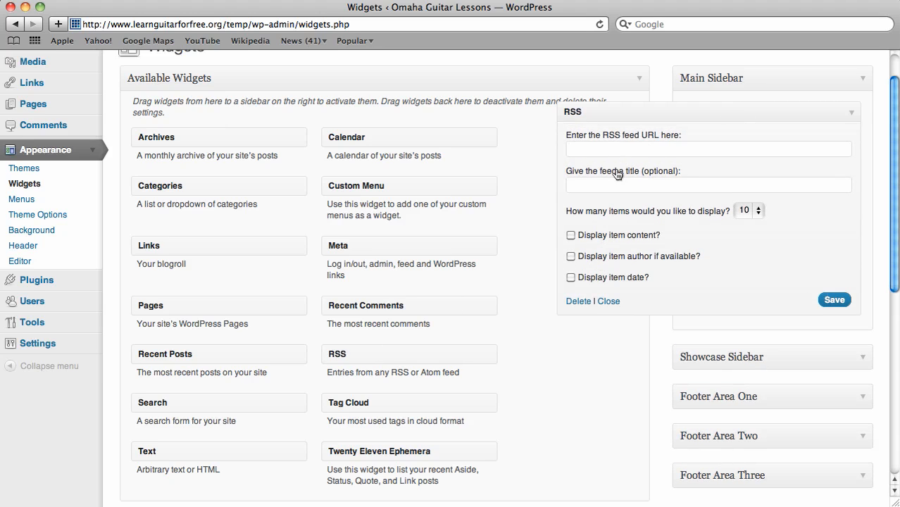
left_click(607, 301)
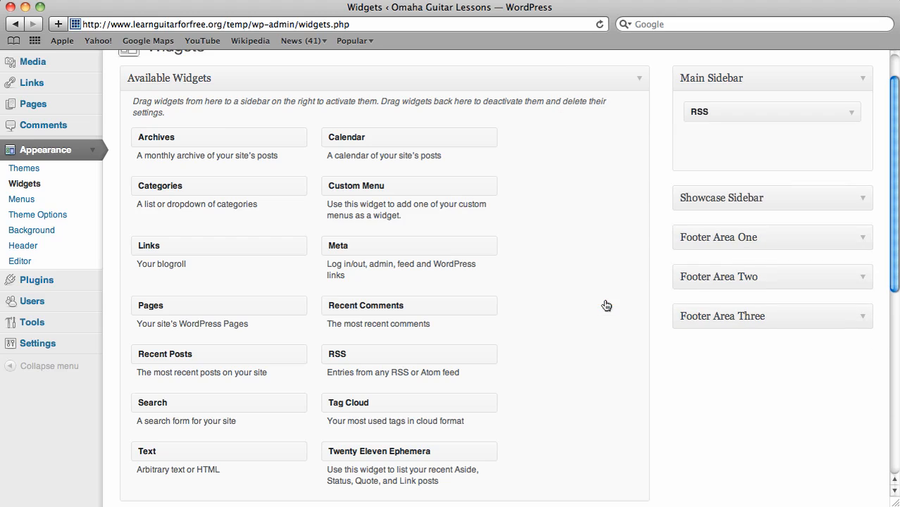
Add the Search and Calendar widgets to the Main Sidebar below RSS, leaving their titles blank
scroll(535, 310, "down", 2)
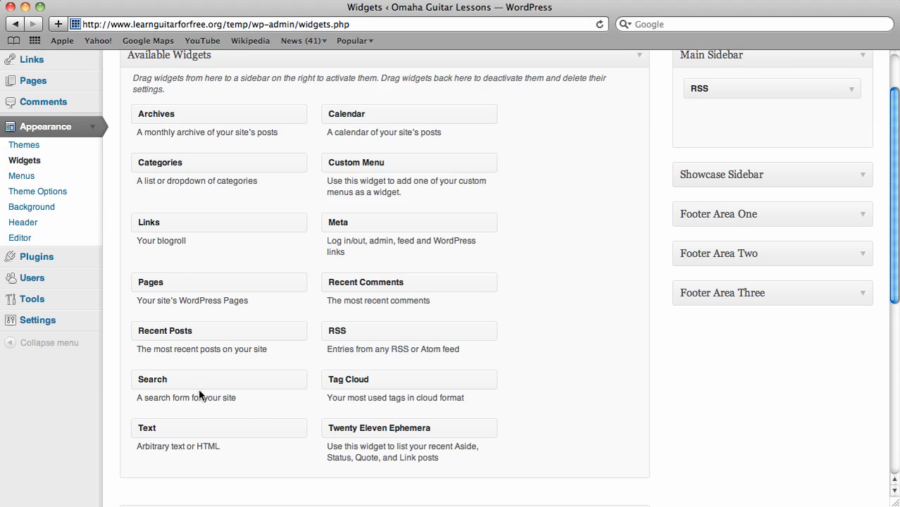
left_click_drag(158, 380, 739, 130)
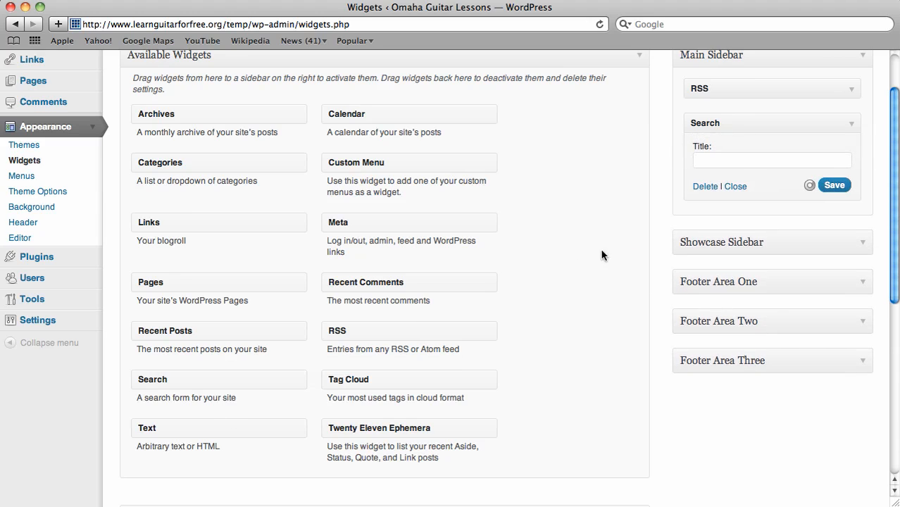
left_click(735, 187)
scroll(543, 304, "up", 1)
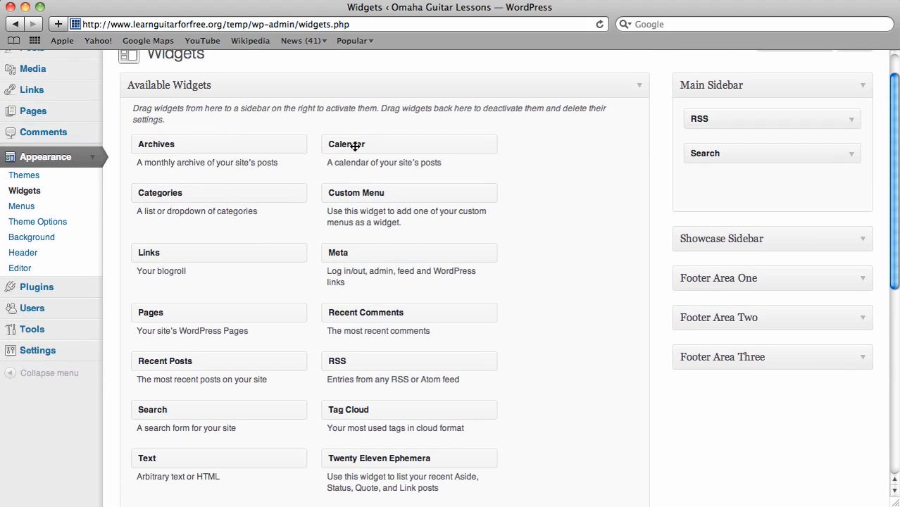
left_click_drag(355, 146, 741, 185)
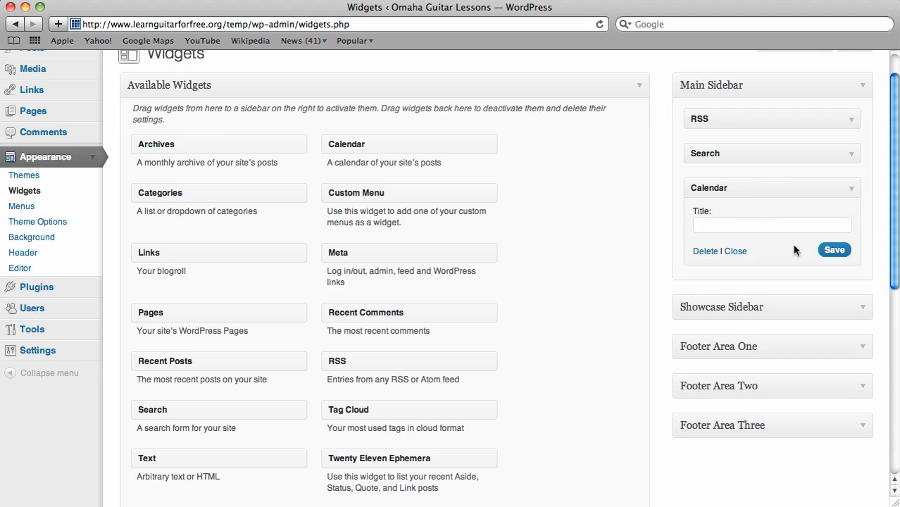
left_click(735, 252)
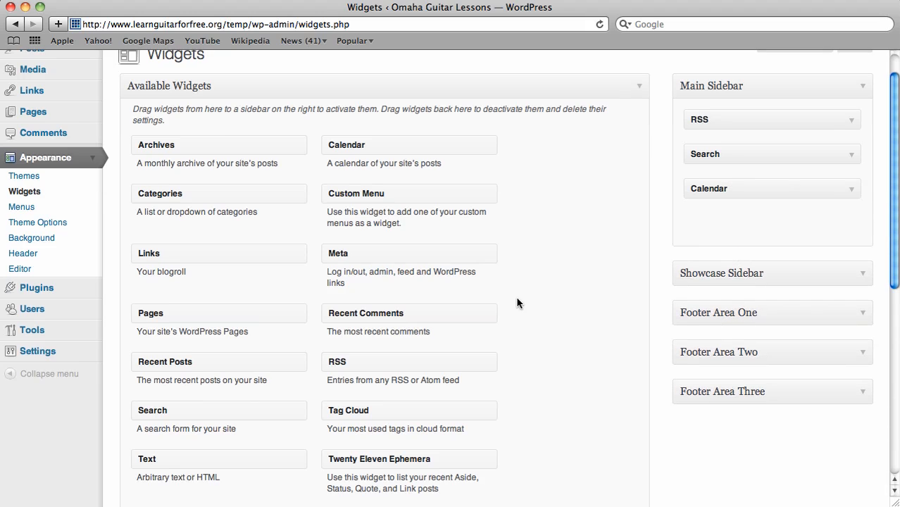
scroll(517, 303, "up", 2)
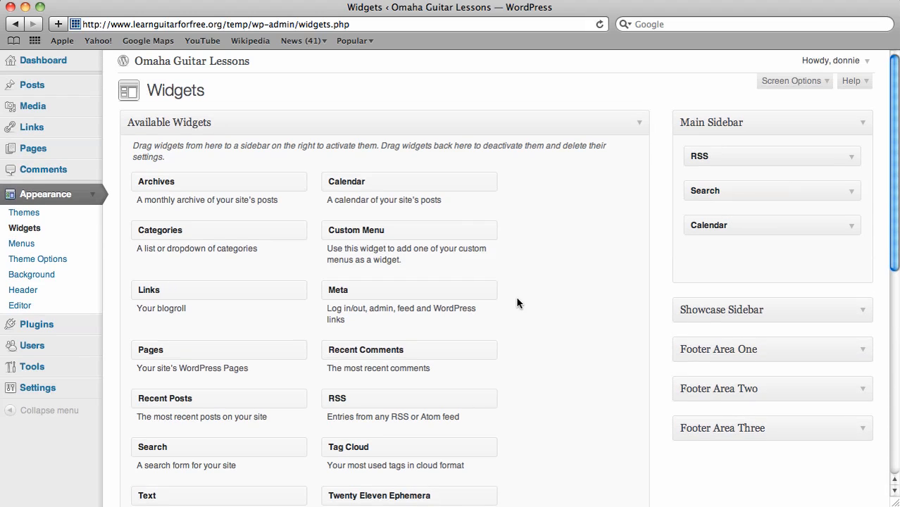
Visit the site's front page and check the widgets in its sidebar
left_click(180, 63)
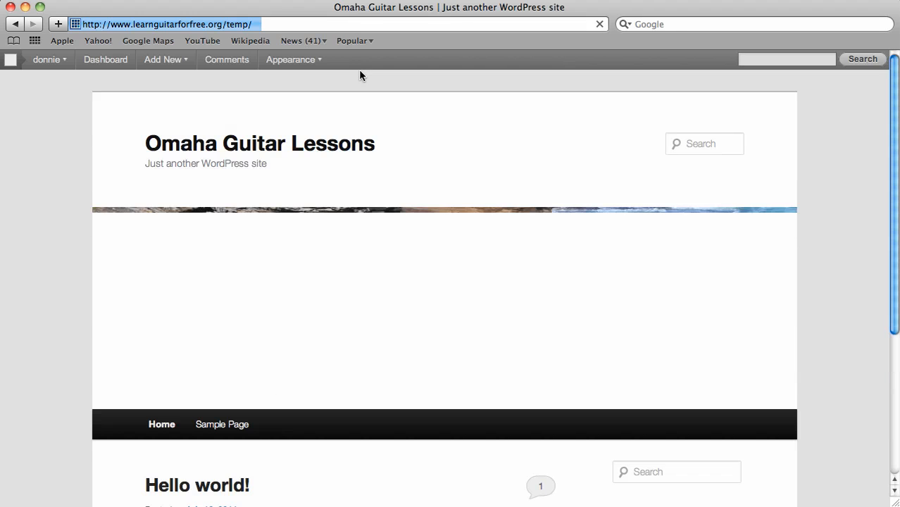
scroll(418, 222, "down", 5)
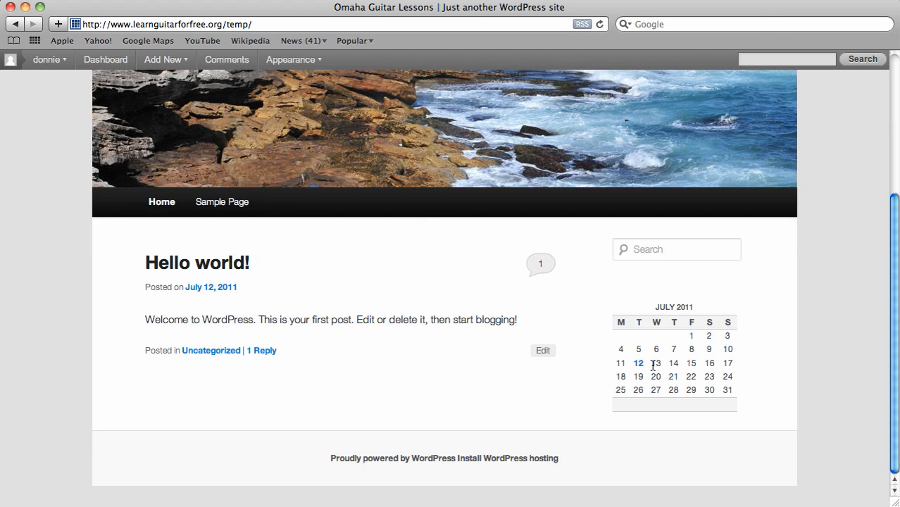
scroll(381, 320, "up", 1)
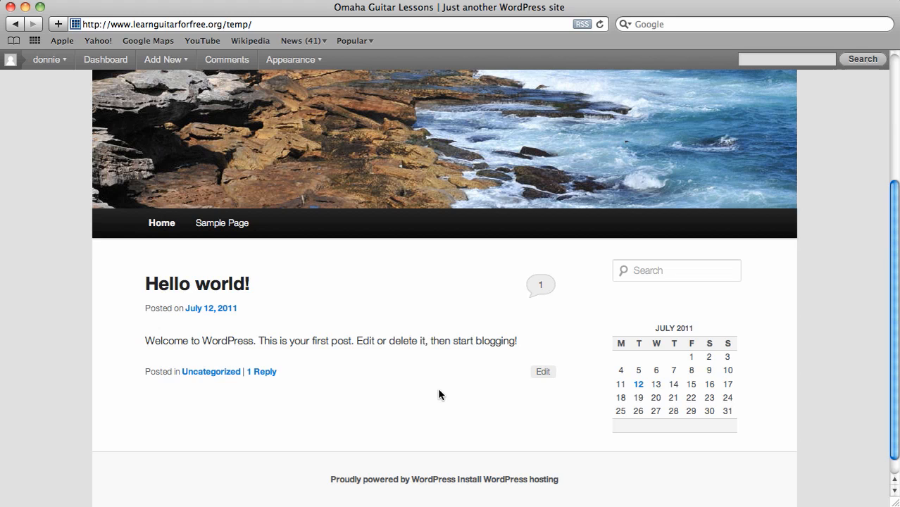
Go to the site's plugin management, start adding a new plugin and search the plugin directory for the term "twitter"
scroll(438, 390, "up", 5)
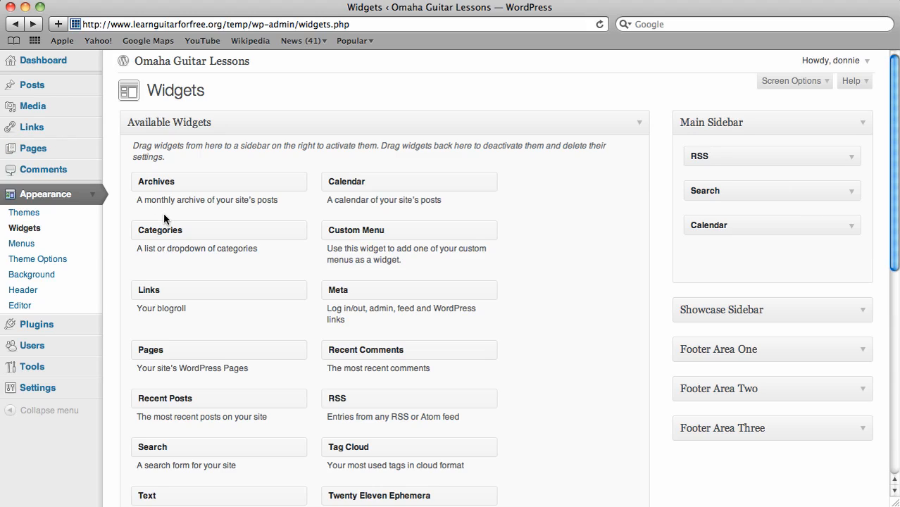
left_click(35, 325)
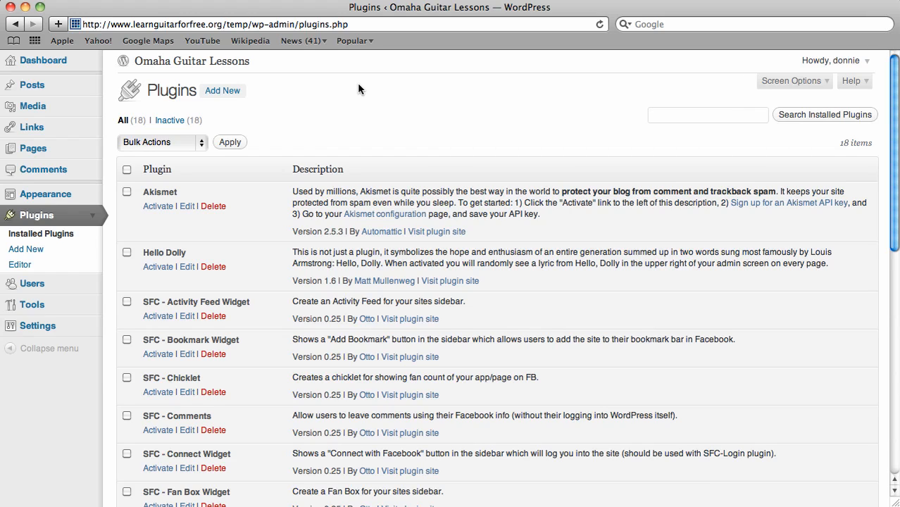
left_click(222, 91)
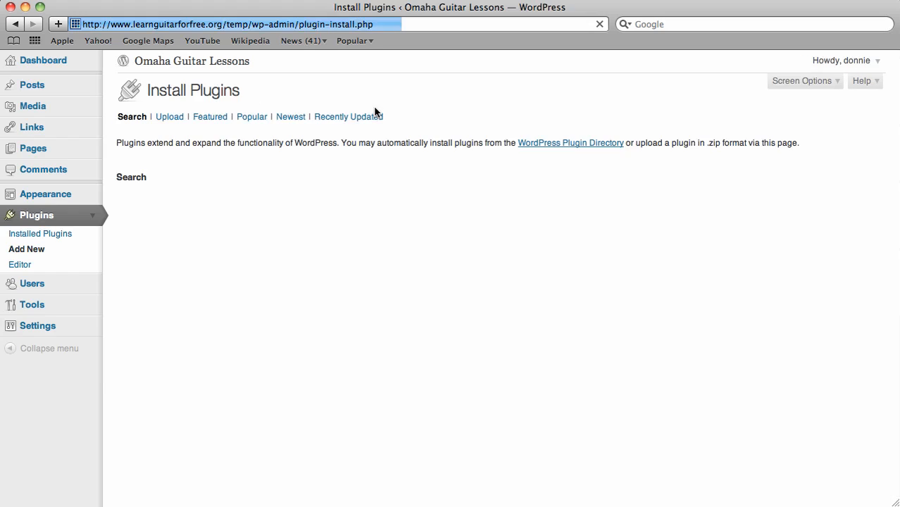
left_click(238, 215)
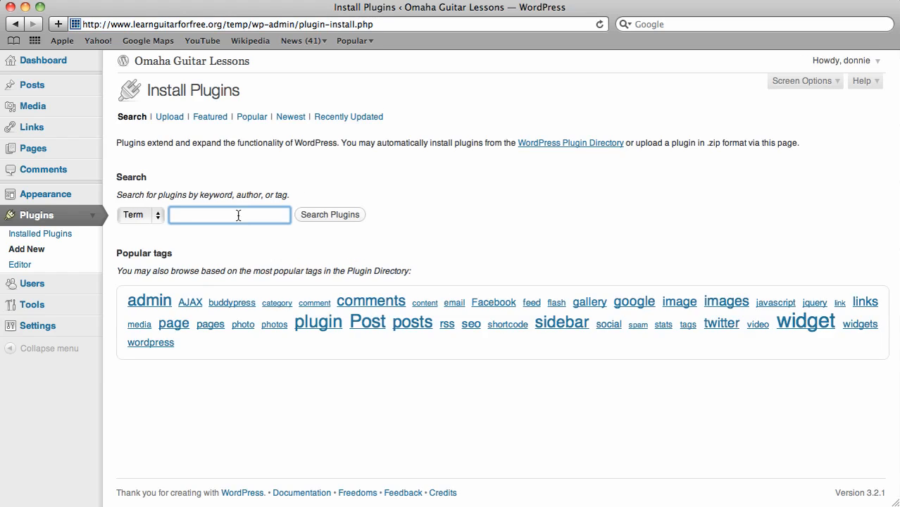
type("twitter")
left_click(317, 218)
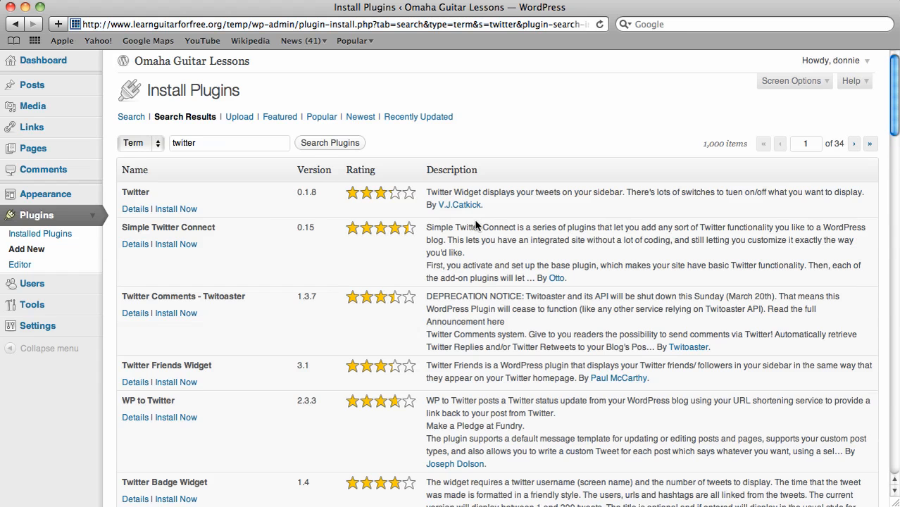
Install the plugin named Twitter, version 0.1.8, from the search results and activate it
scroll(539, 143, "down", 3)
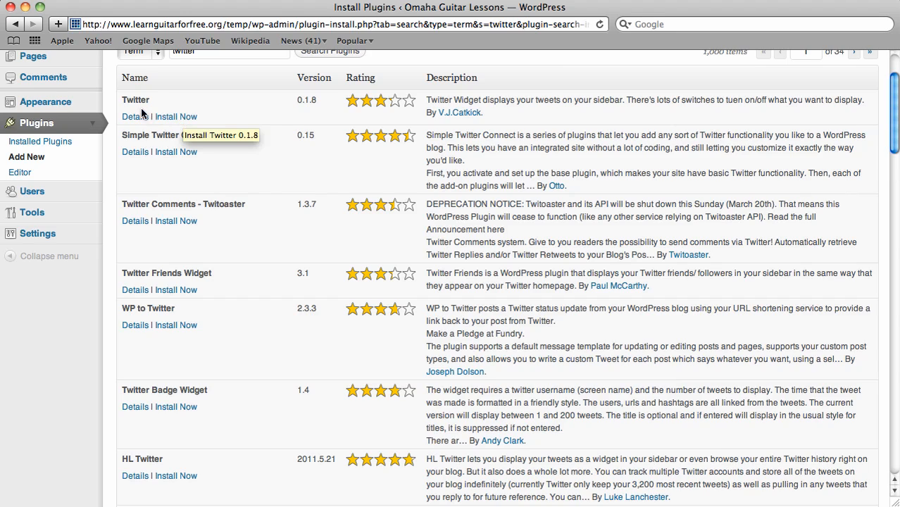
left_click(189, 120)
left_click(555, 198)
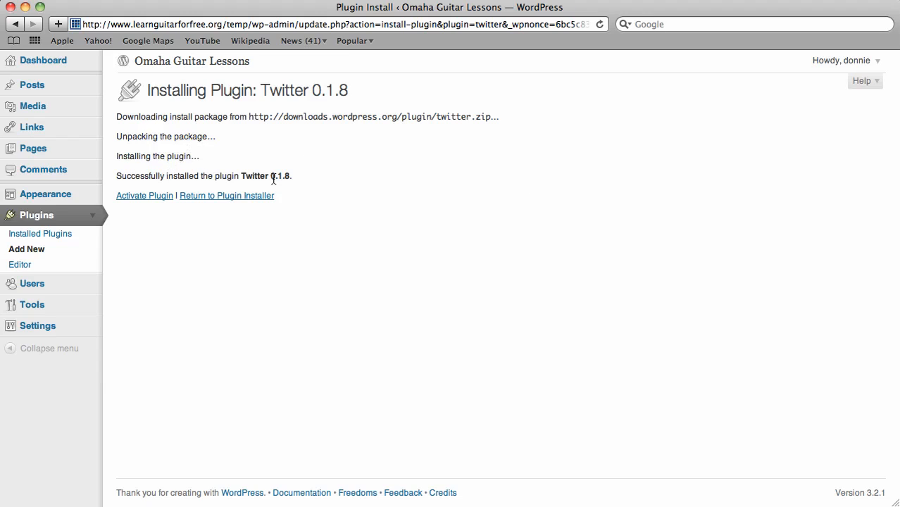
left_click(139, 202)
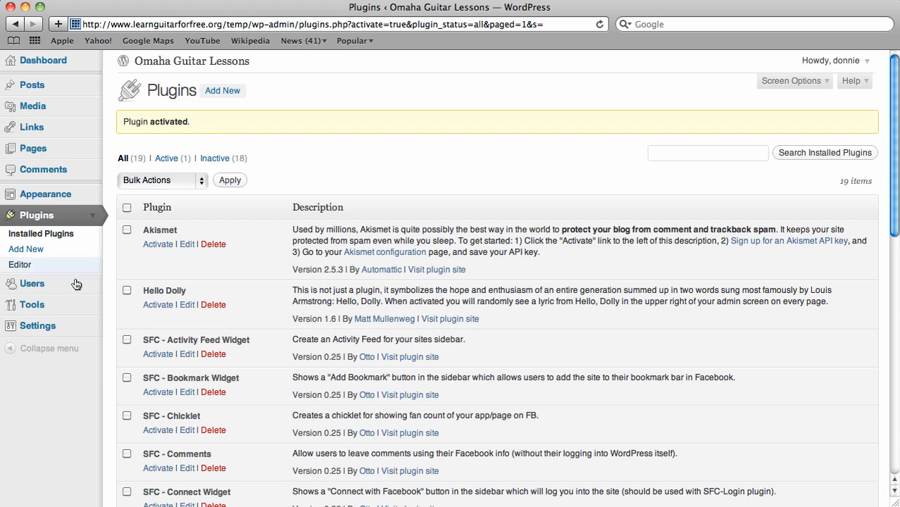
Open the site's general settings and change the tagline to "Awesome Guitar Lessons in the Omaha Area"
left_click(32, 328)
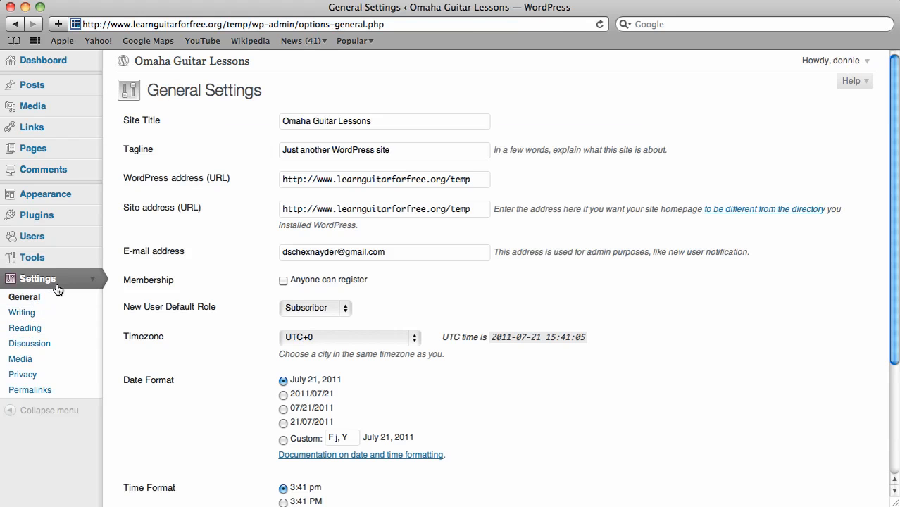
scroll(75, 340, "down", 1)
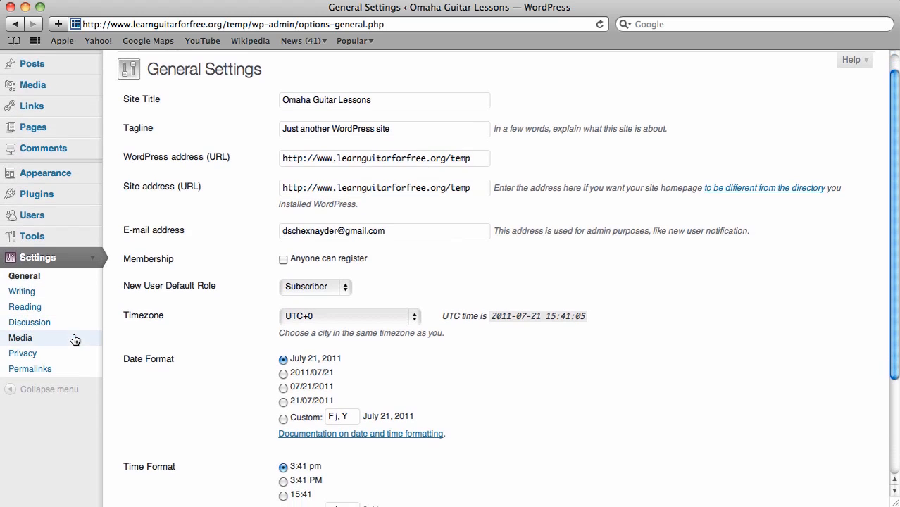
scroll(54, 181, "up", 1)
scroll(55, 181, "down", 1)
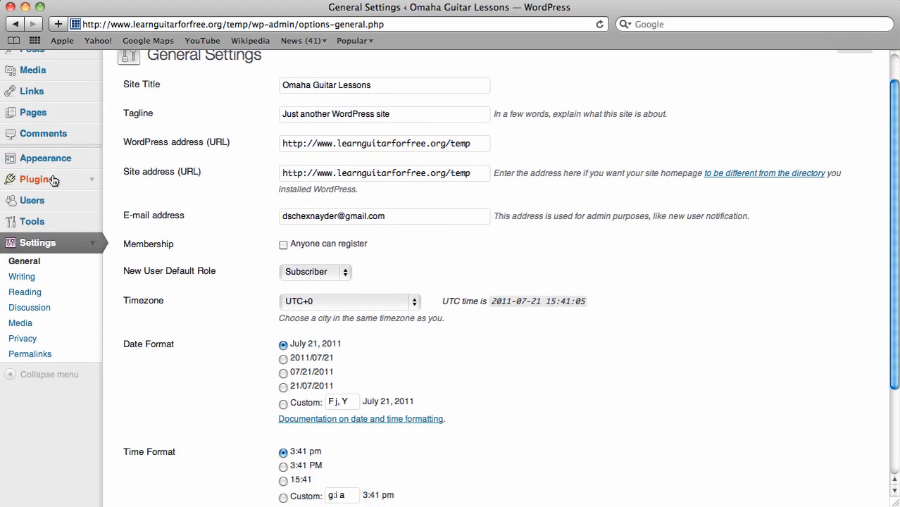
scroll(54, 317, "up", 1)
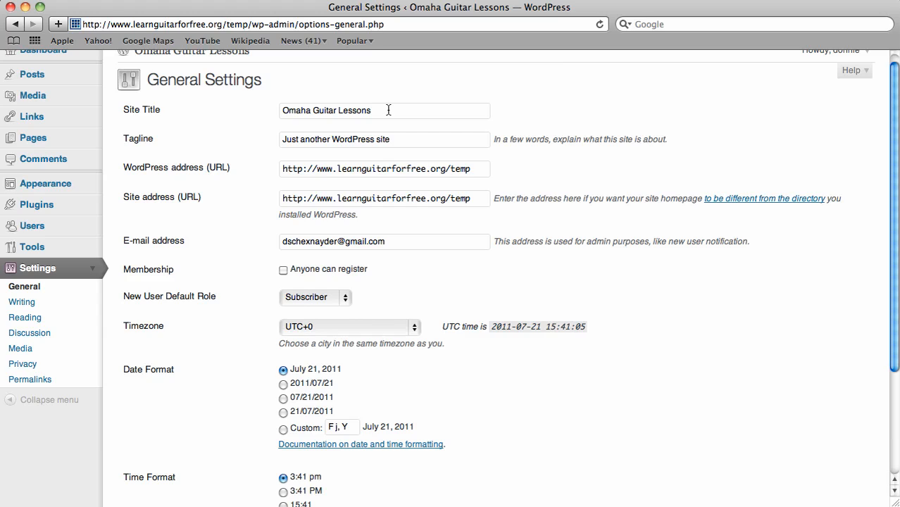
left_click(402, 141)
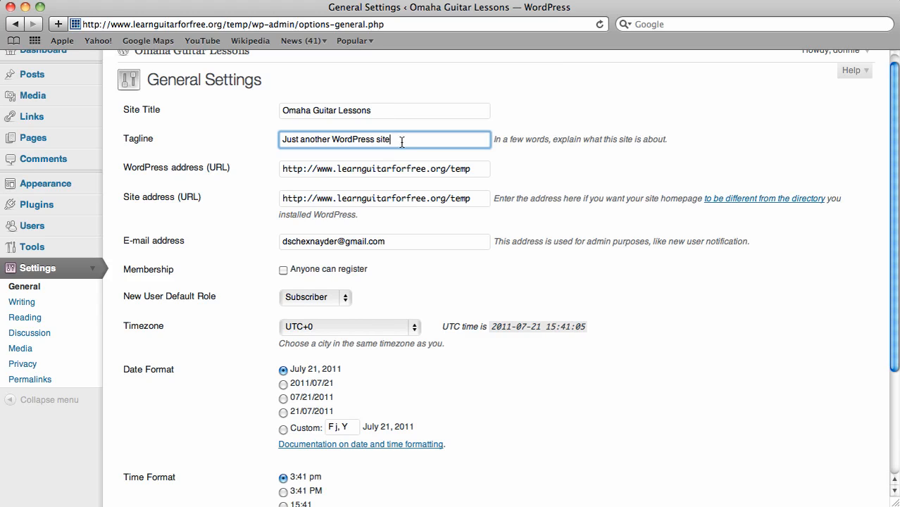
left_click_drag(402, 141, 163, 147)
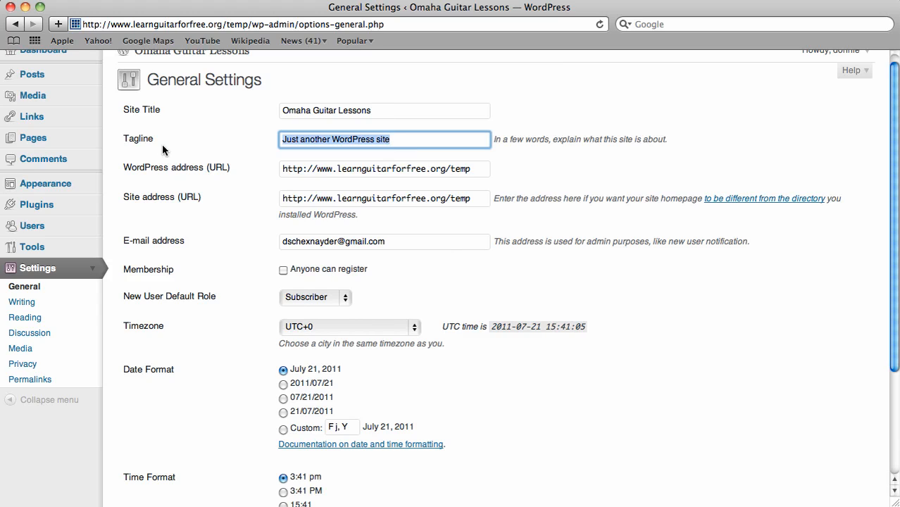
type("Aw")
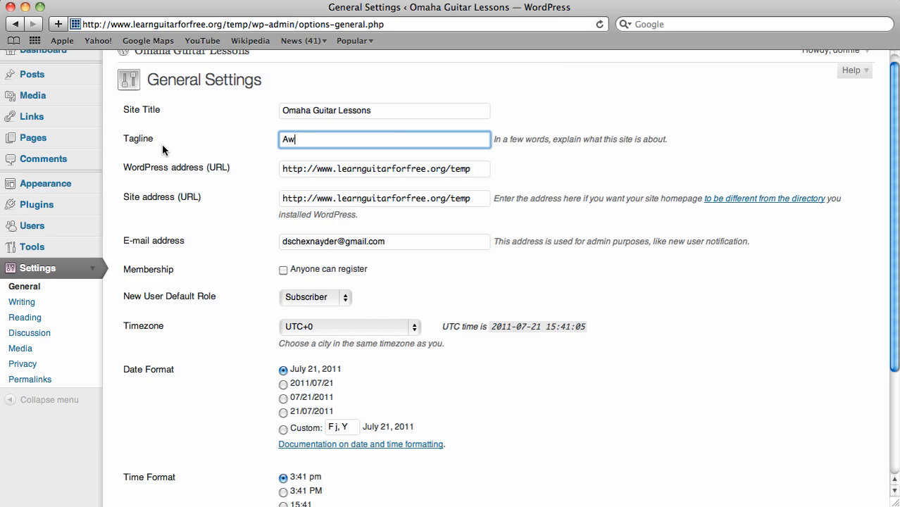
type("esome Guitar Lesson")
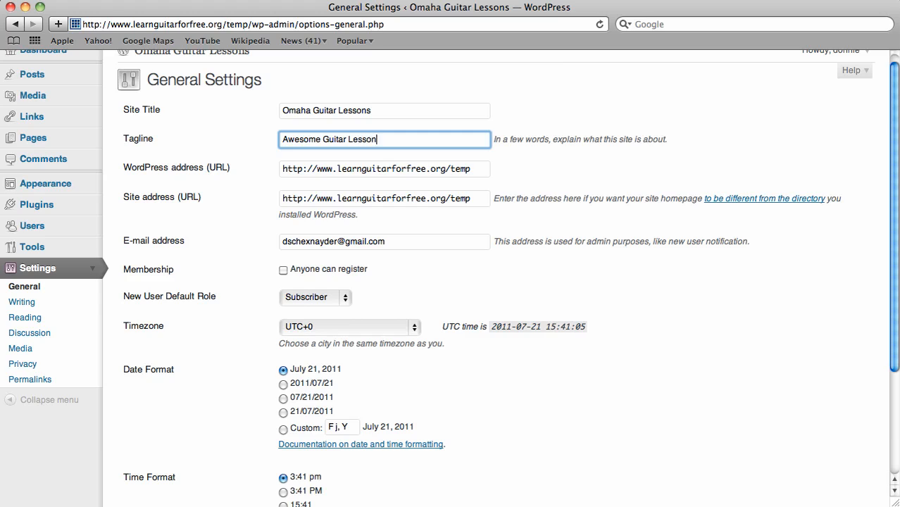
type("s in the Omaha Area")
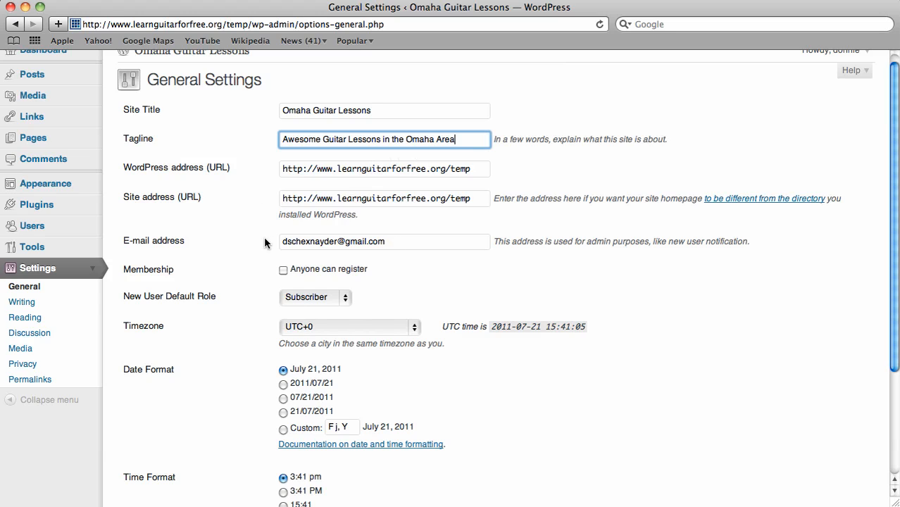
Set the site's timezone to the city Denver and save the general settings
scroll(611, 275, "down", 3)
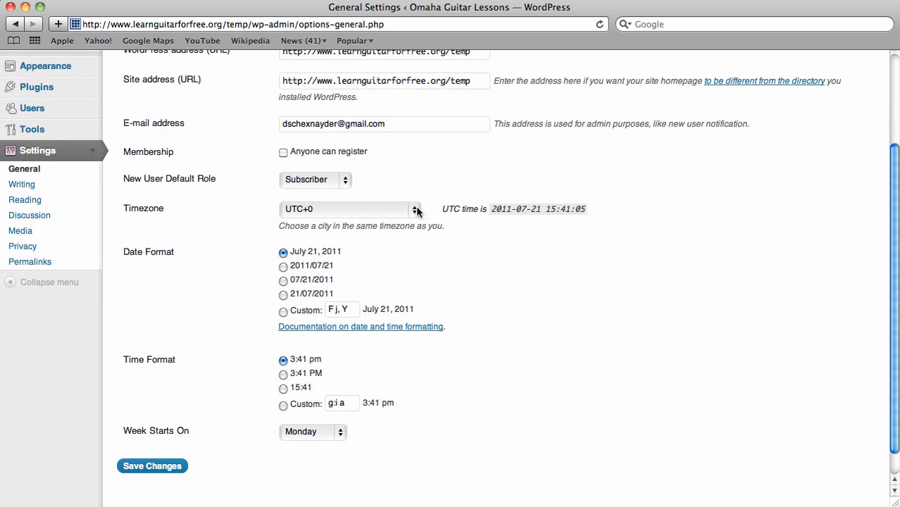
left_click(415, 209)
scroll(348, 124, "up", 10)
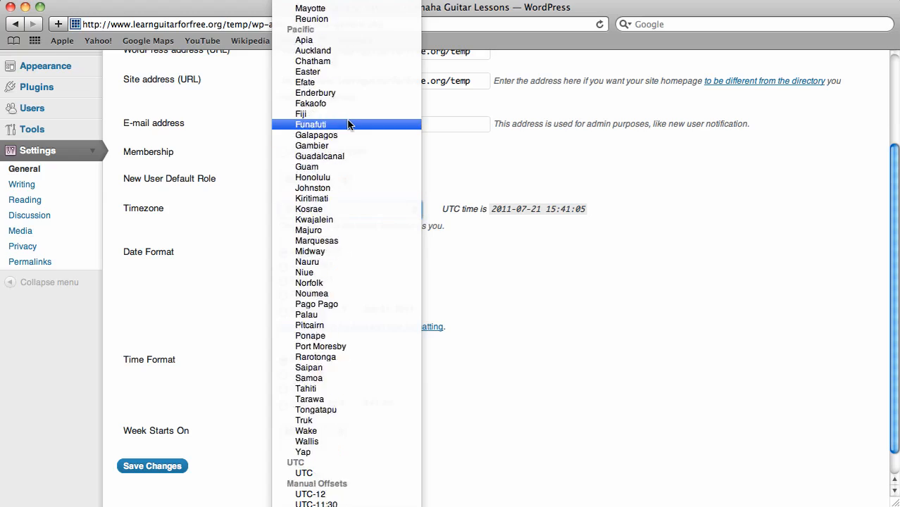
scroll(348, 124, "up", 15)
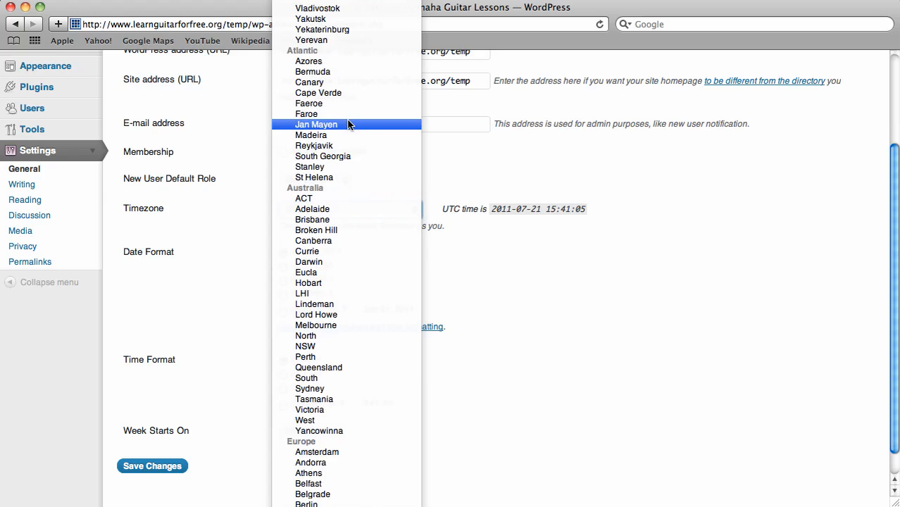
scroll(348, 125, "up", 15)
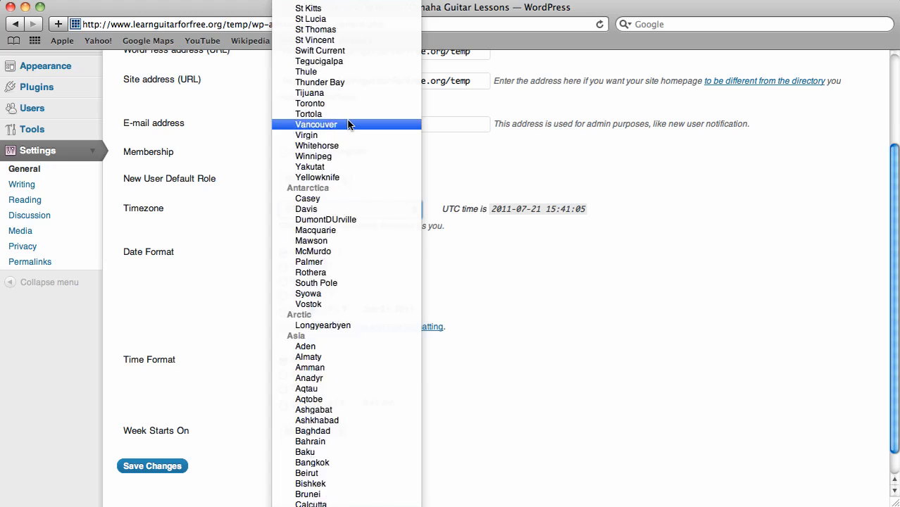
scroll(348, 125, "up", 2)
scroll(347, 124, "up", 15)
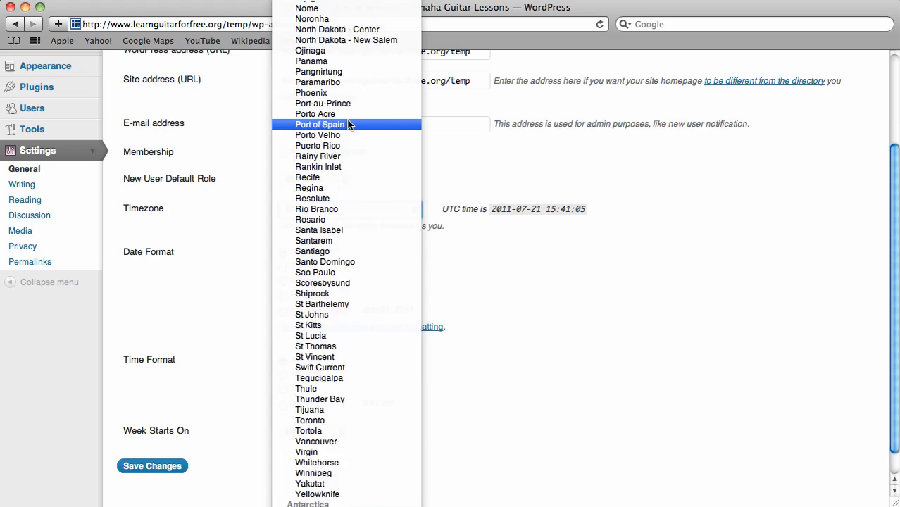
scroll(348, 125, "up", 15)
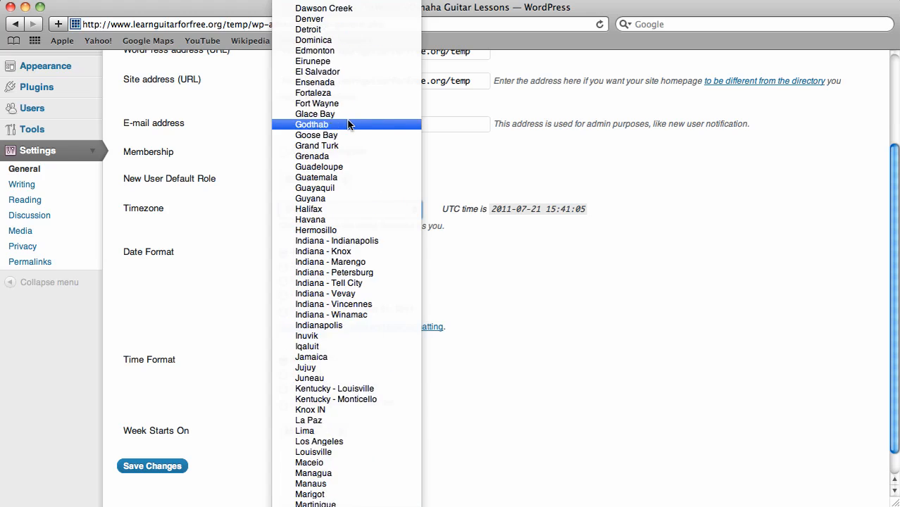
left_click(323, 60)
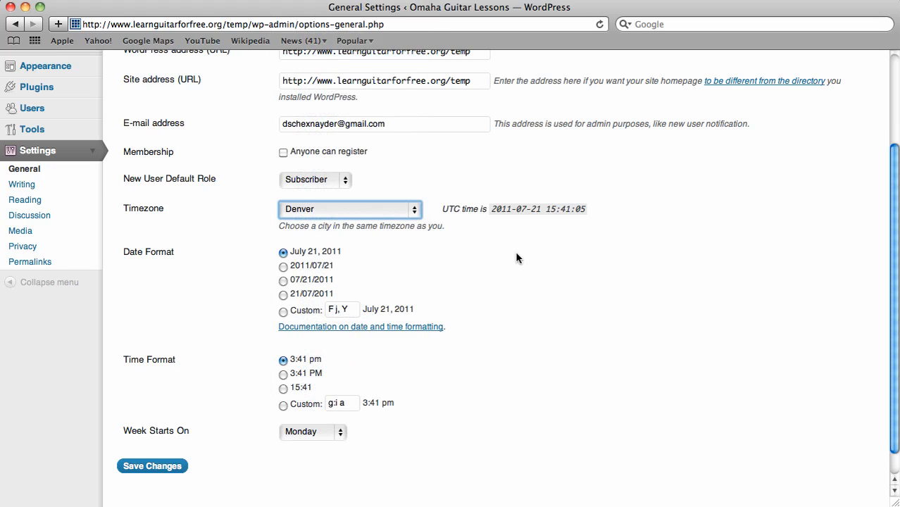
left_click(151, 467)
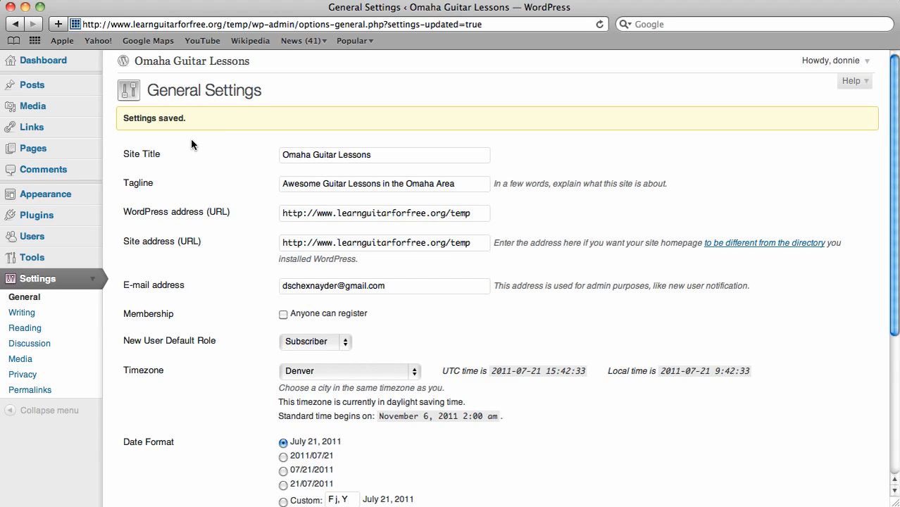
Visit the site's front page and check the tagline under the title, the header, the post and the sidebar
left_click(168, 62)
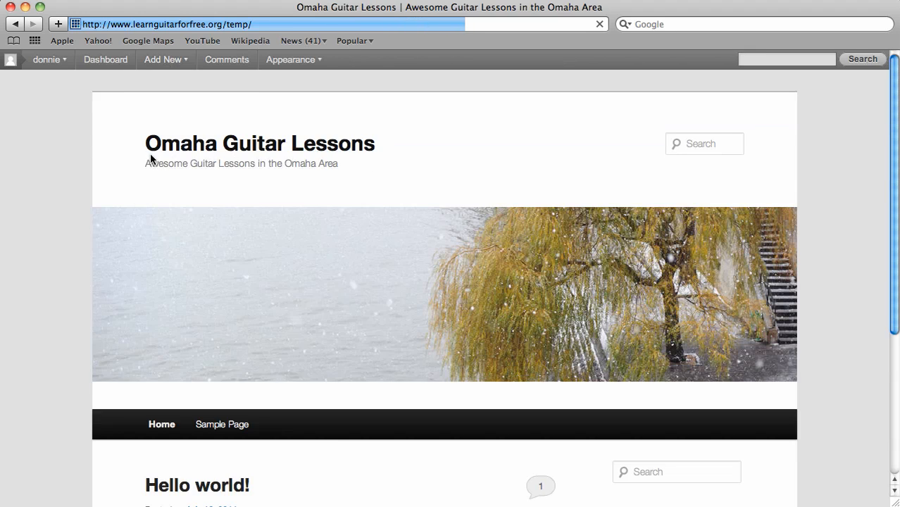
scroll(10, 193, "down", 1)
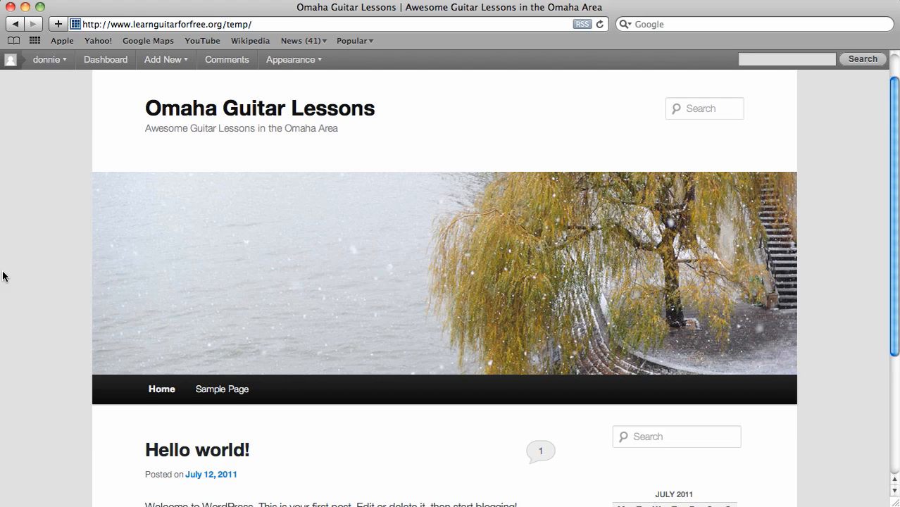
scroll(3, 276, "down", 4)
scroll(3, 276, "up", 1)
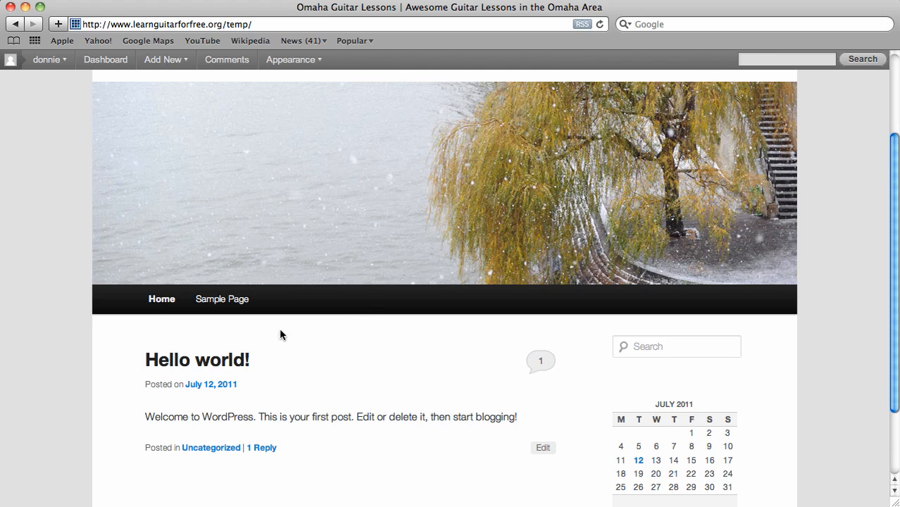
scroll(17, 371, "down", 3)
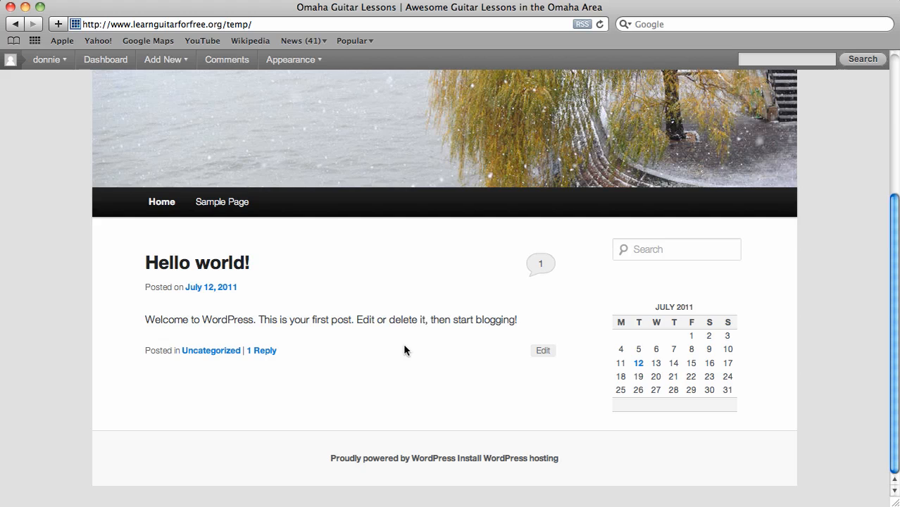
scroll(332, 372, "up", 5)
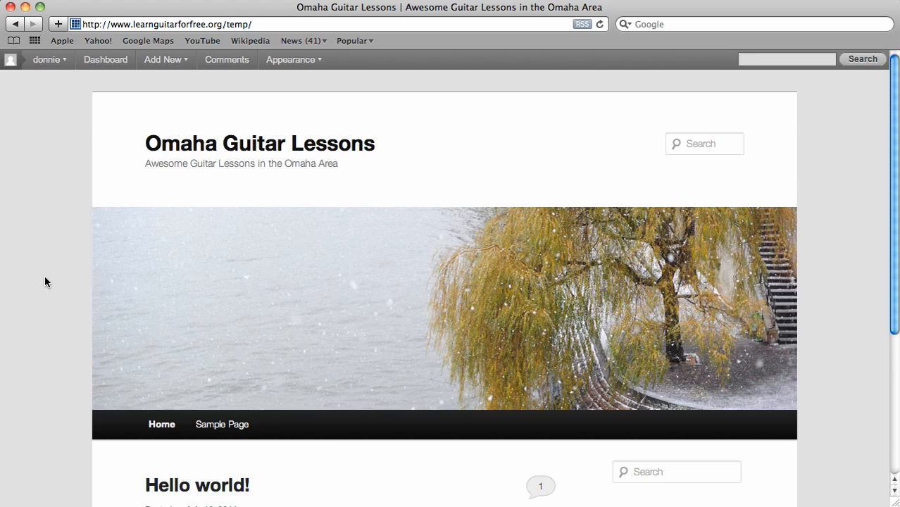
scroll(557, 139, "down", 2)
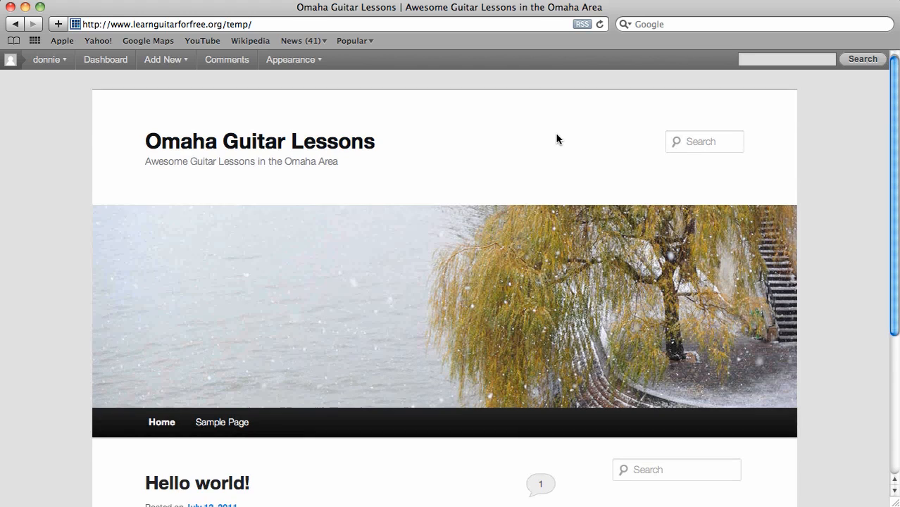
scroll(556, 139, "down", 1)
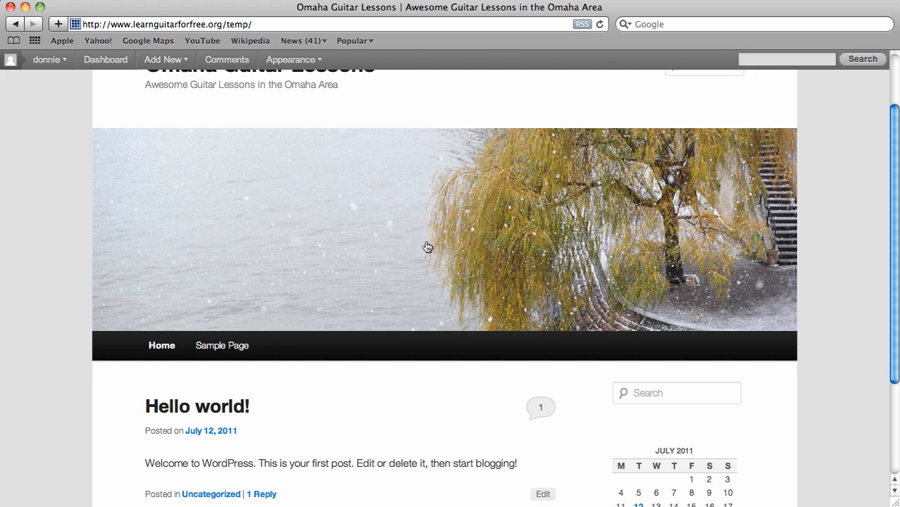